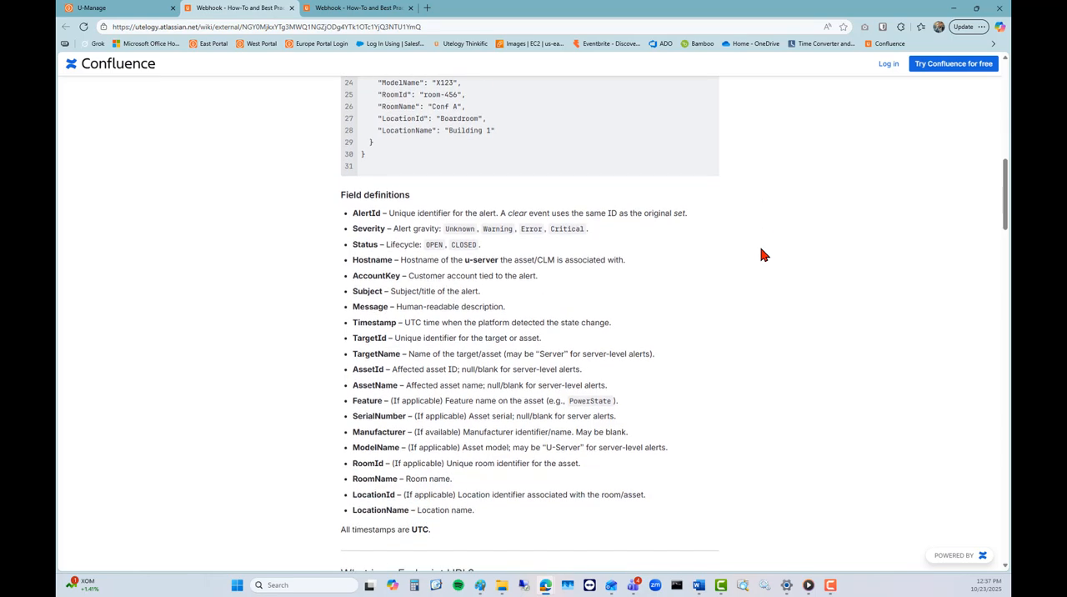
scroll(758, 253, "down", 4)
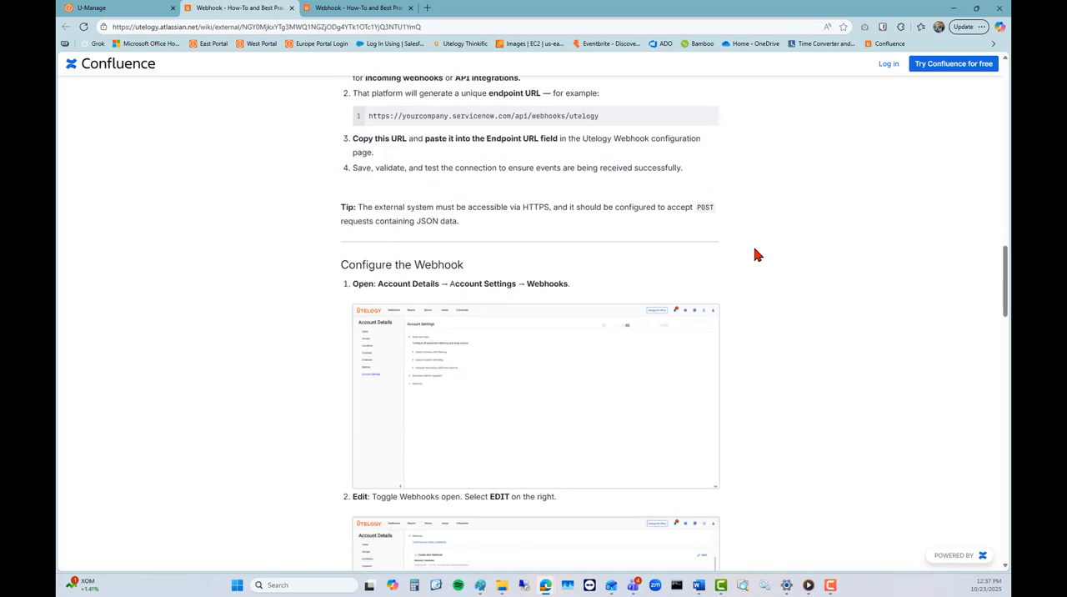
Step: Switch from the Confluence webhook guide to U-Manage, open the account's webhook settings for editing and validate the endpoint
left_click(151, 8)
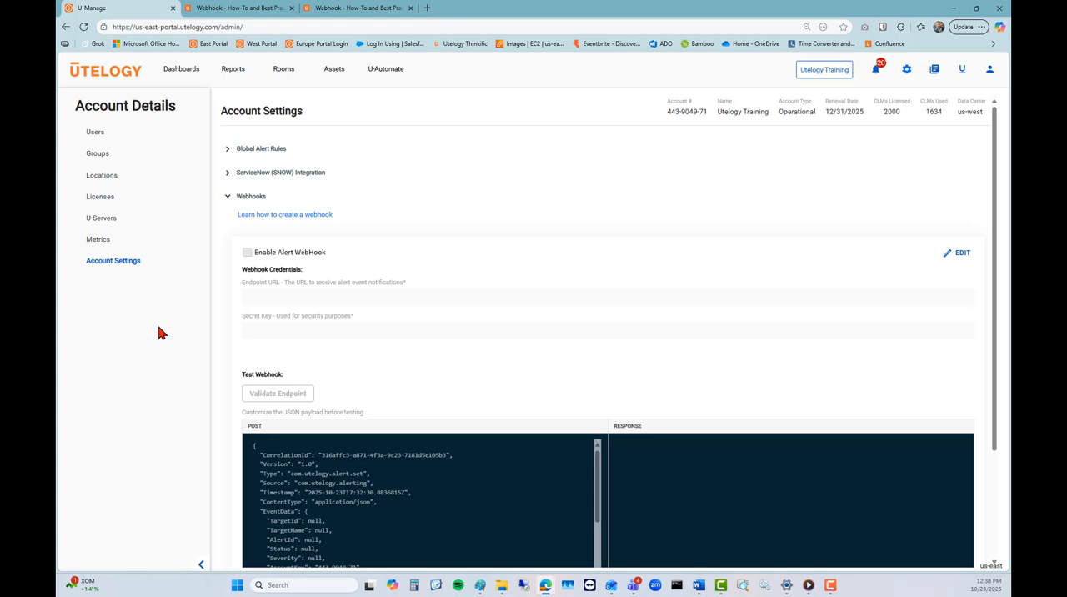
left_click(963, 254)
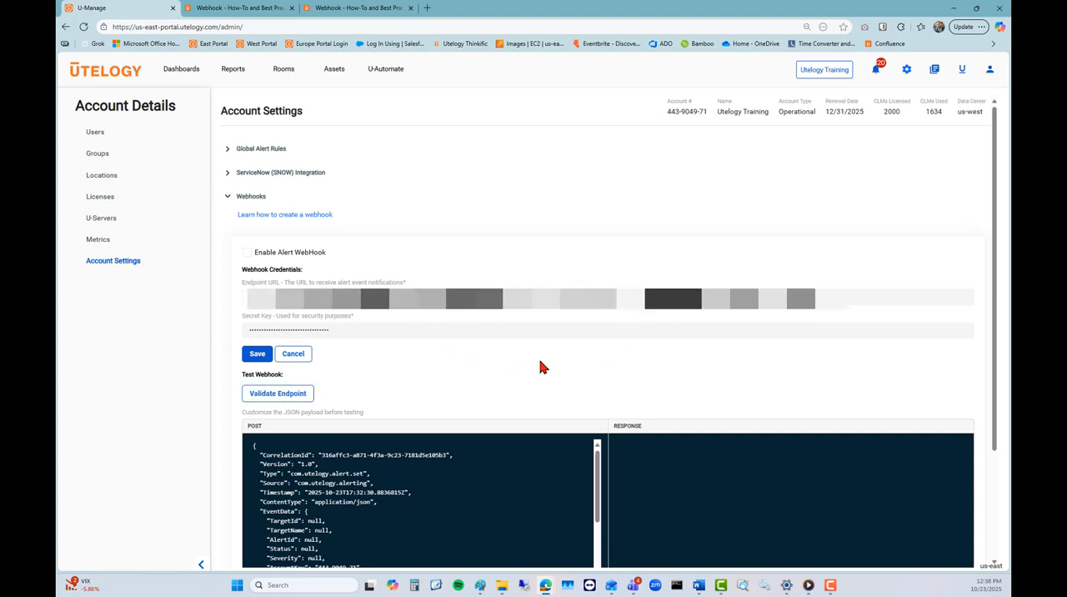
scroll(540, 367, "down", 1)
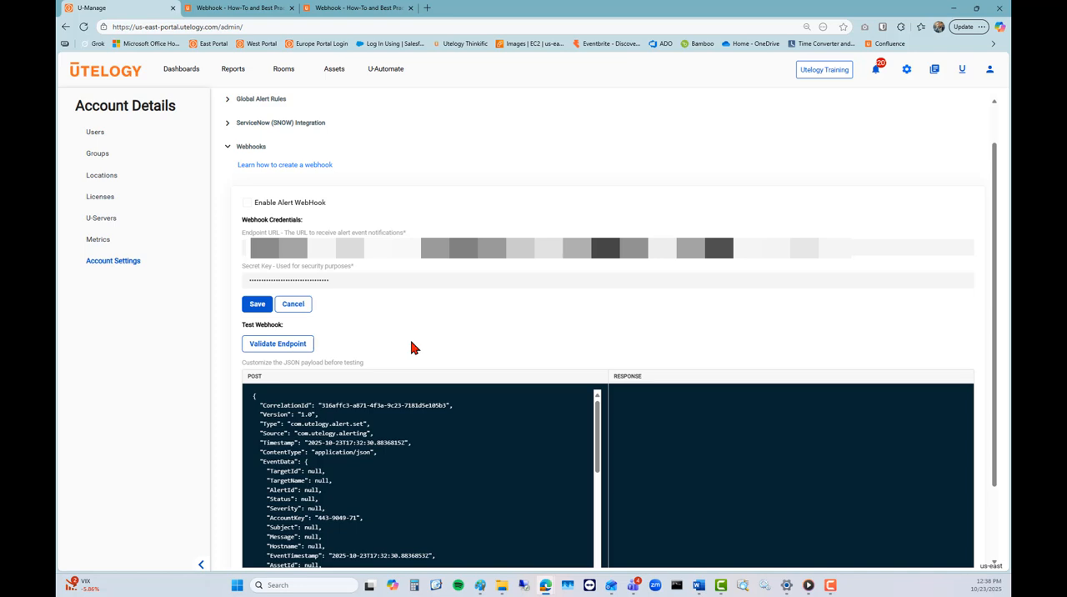
left_click(281, 349)
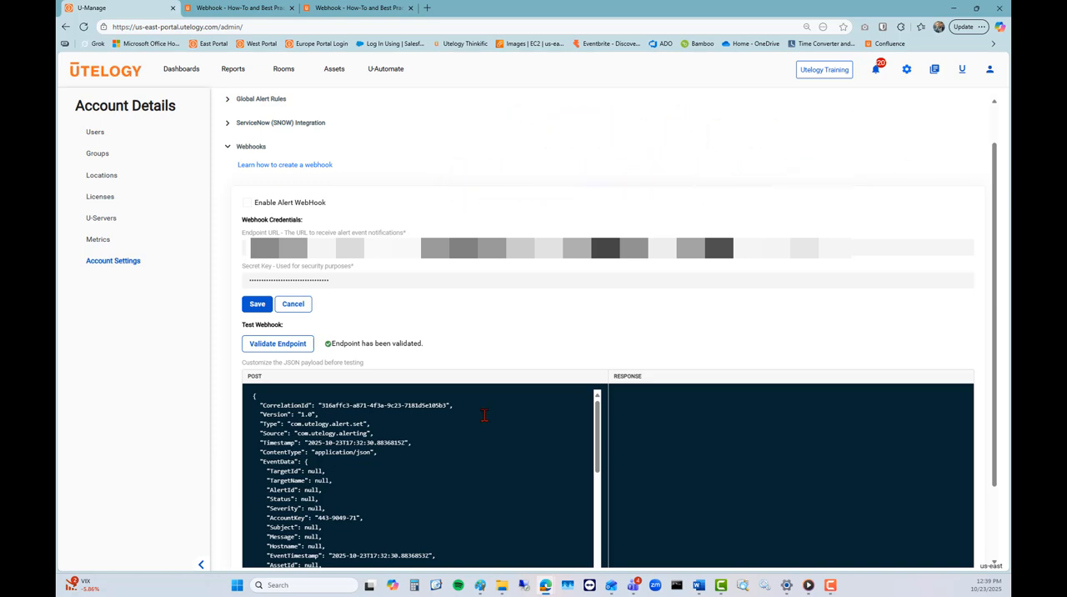
Step: Set the TargetName value in the test webhook's JSON payload to "Demo"
scroll(538, 331, "down", 1)
scroll(426, 300, "down", 1)
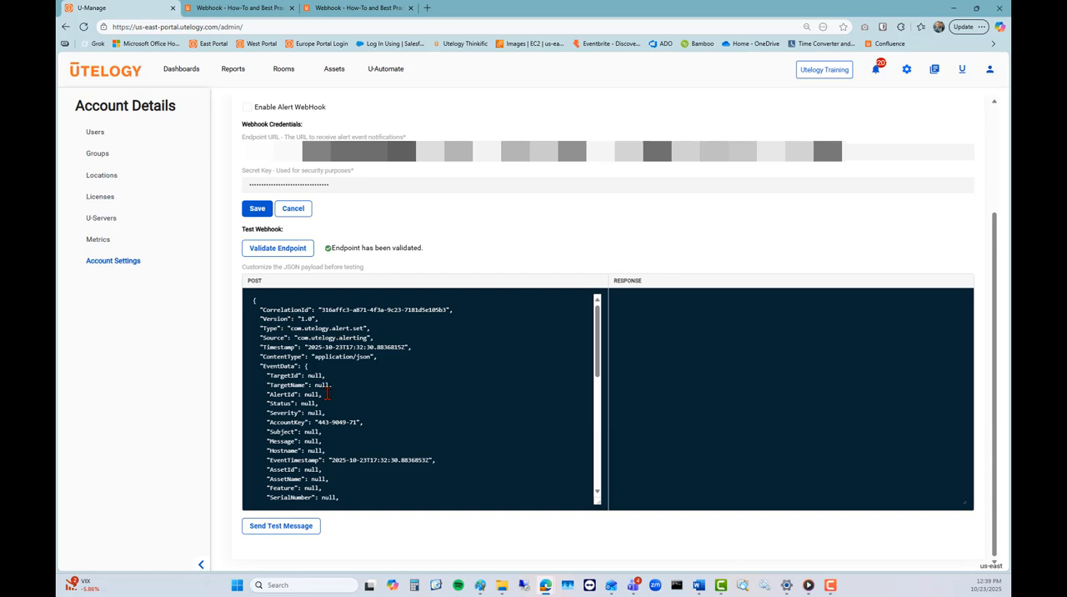
left_click(330, 384)
double_click(325, 385)
type("\"Demo\"")
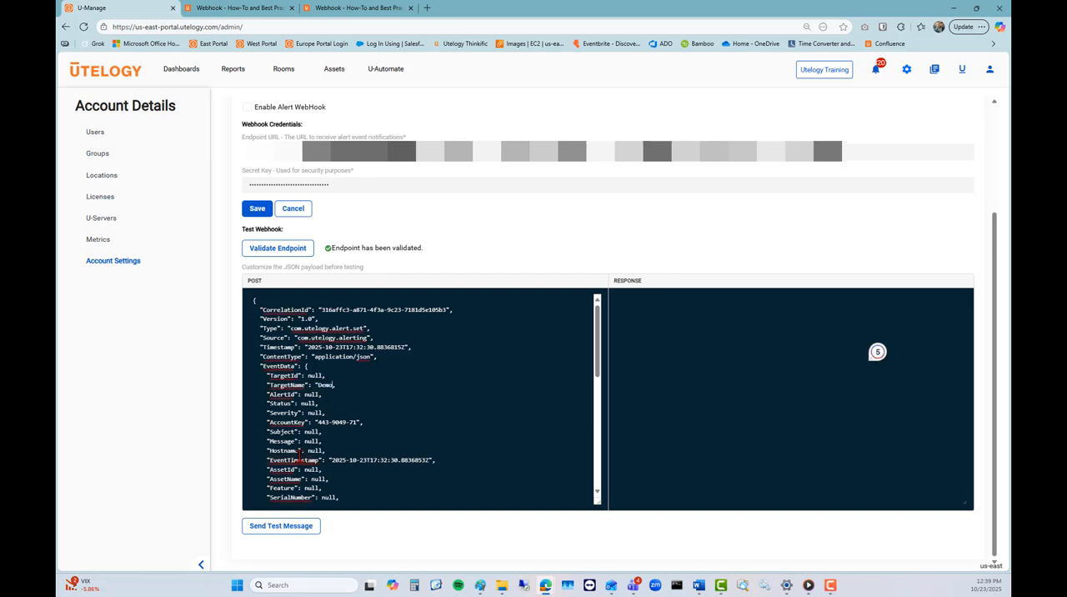
Step: Set both Subject and Message in the JSON payload to "Webhook Demo" and send the test message
double_click(311, 432)
key("BackSpace")
type("\"Webhook Demo\"")
double_click(312, 441)
type("\"Webhook Demo\"")
left_click(279, 525)
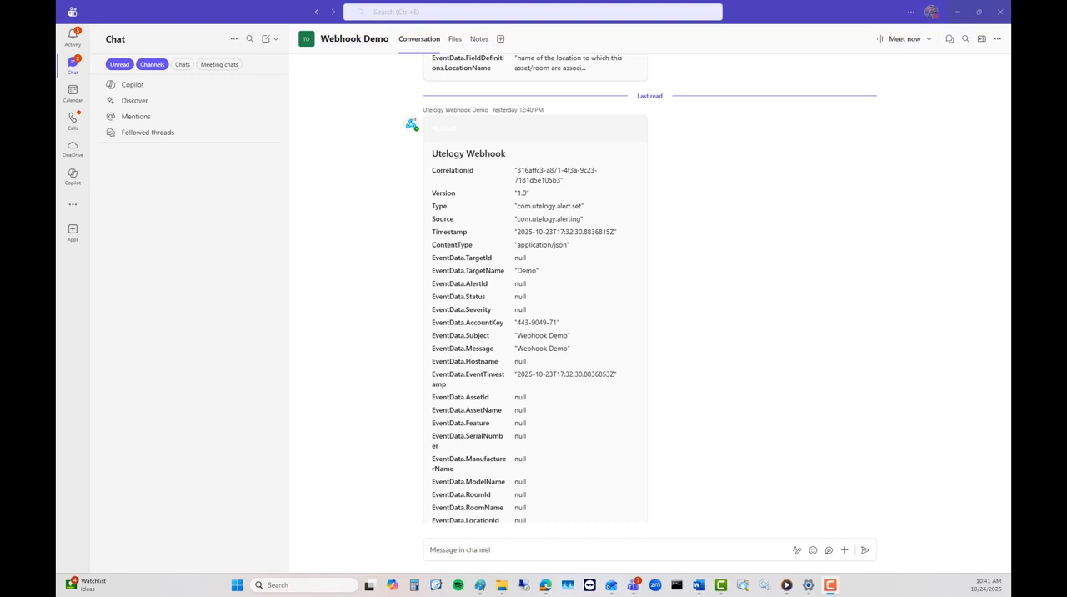
Step: Review the received test message's fields in the Webhook Demo channel in Teams
mouse_move(565, 234)
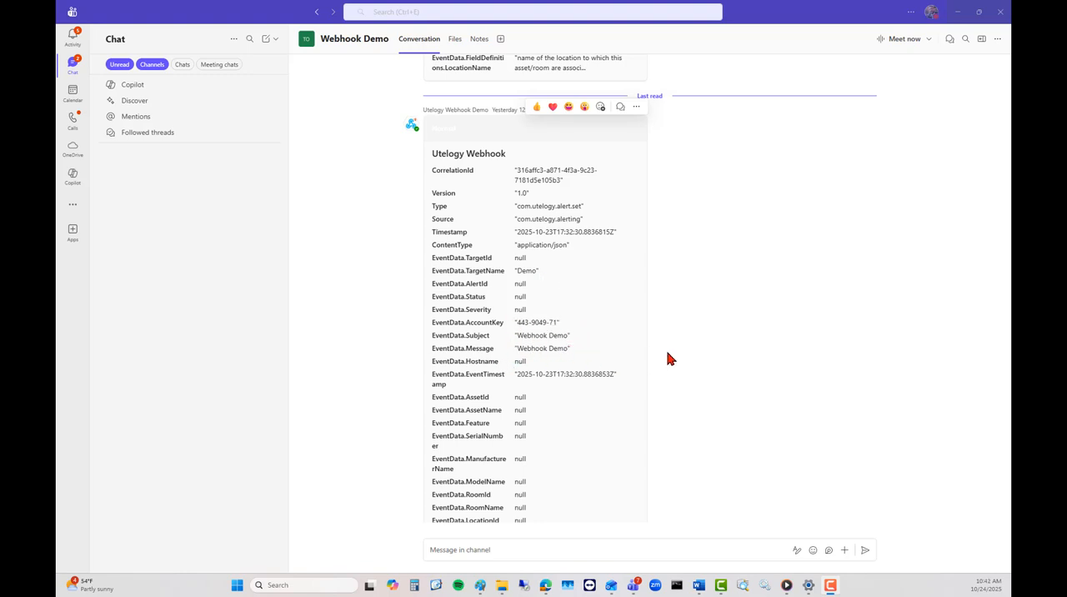
scroll(711, 333, "down", 3)
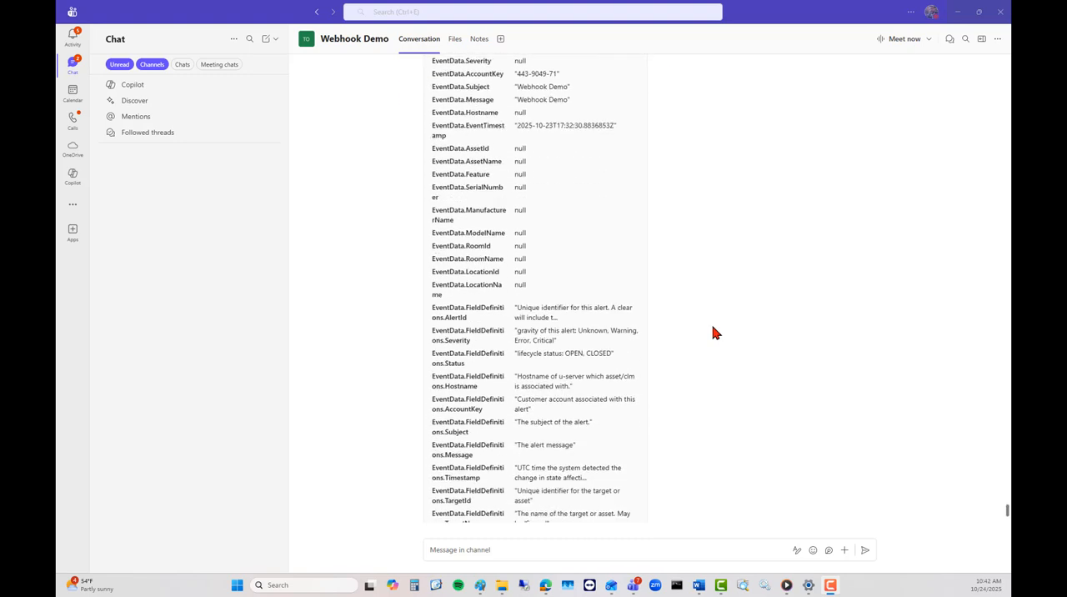
scroll(712, 333, "down", 2)
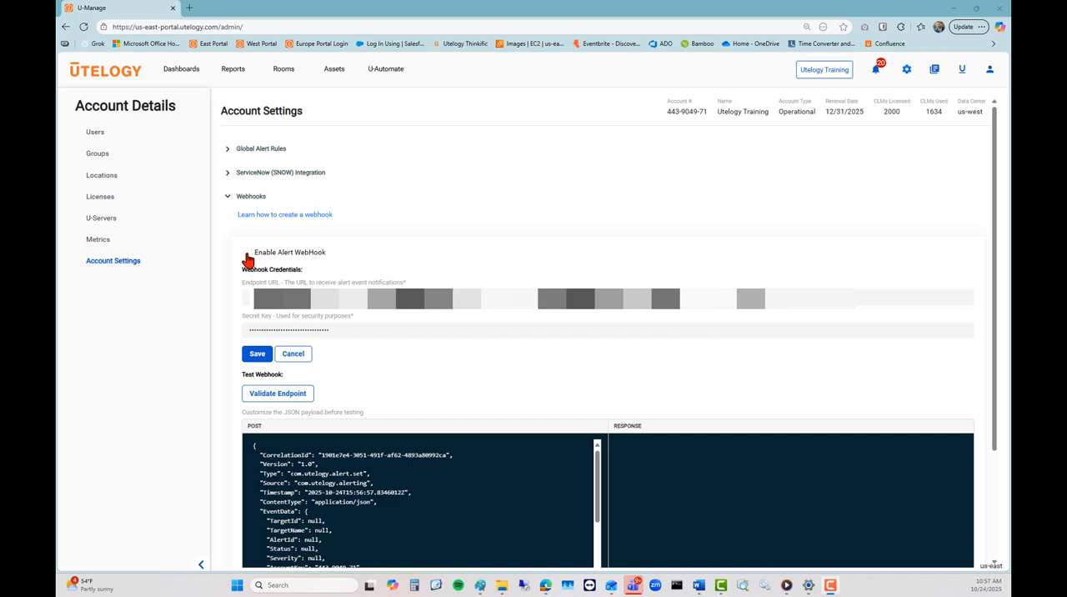
Step: Enable the alert webhook in the U-Manage account settings and save the configuration
left_click(247, 252)
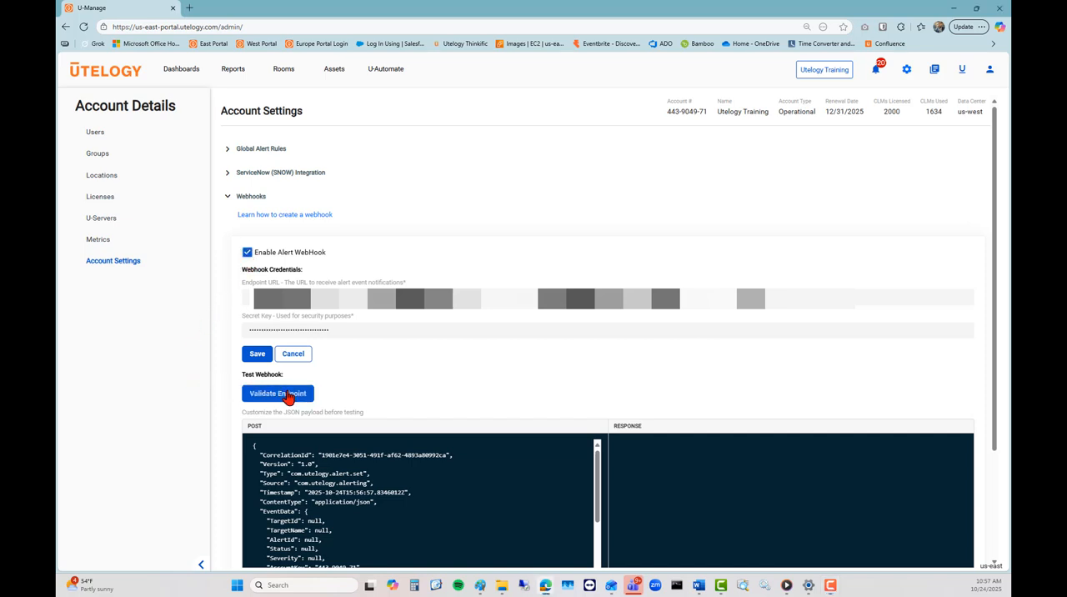
left_click(258, 354)
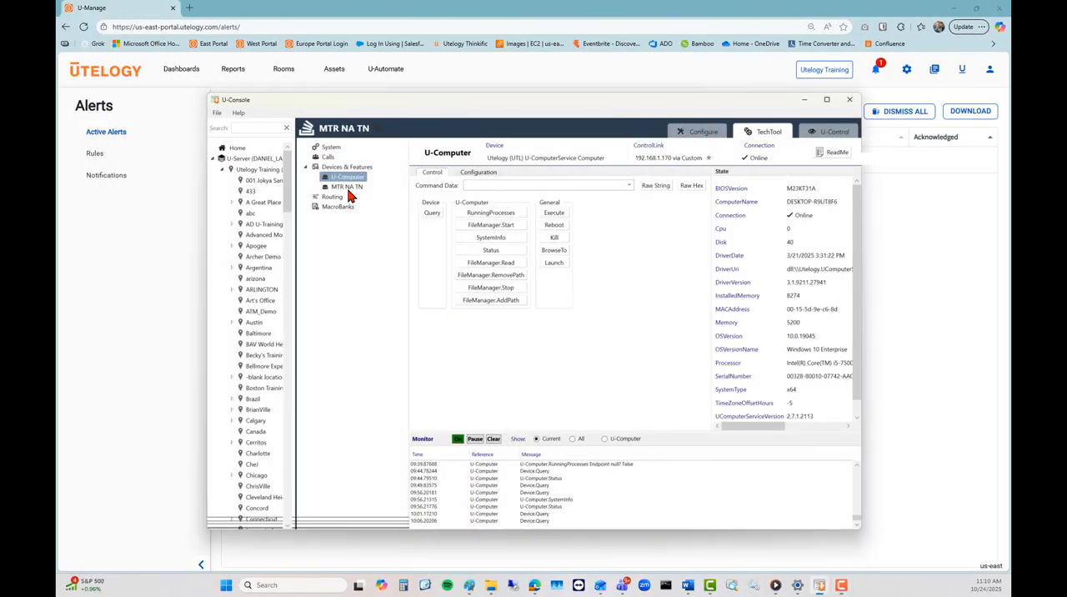
Step: Inspect the MTR NA TN and U-Computer devices in U-Console, and move its window down to uncover the active alerts list
left_click(349, 189)
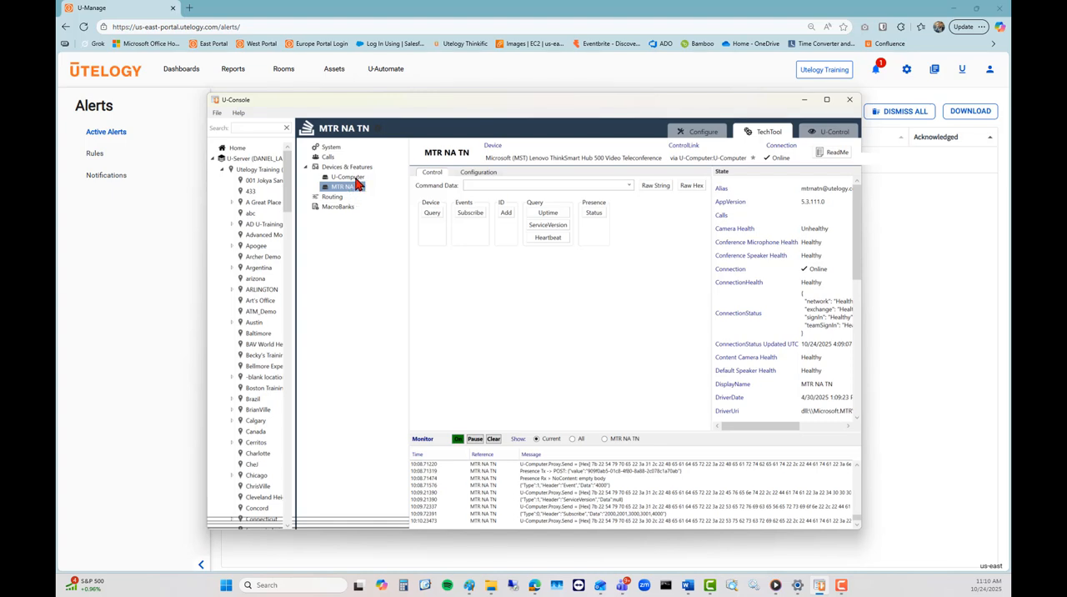
left_click(347, 178)
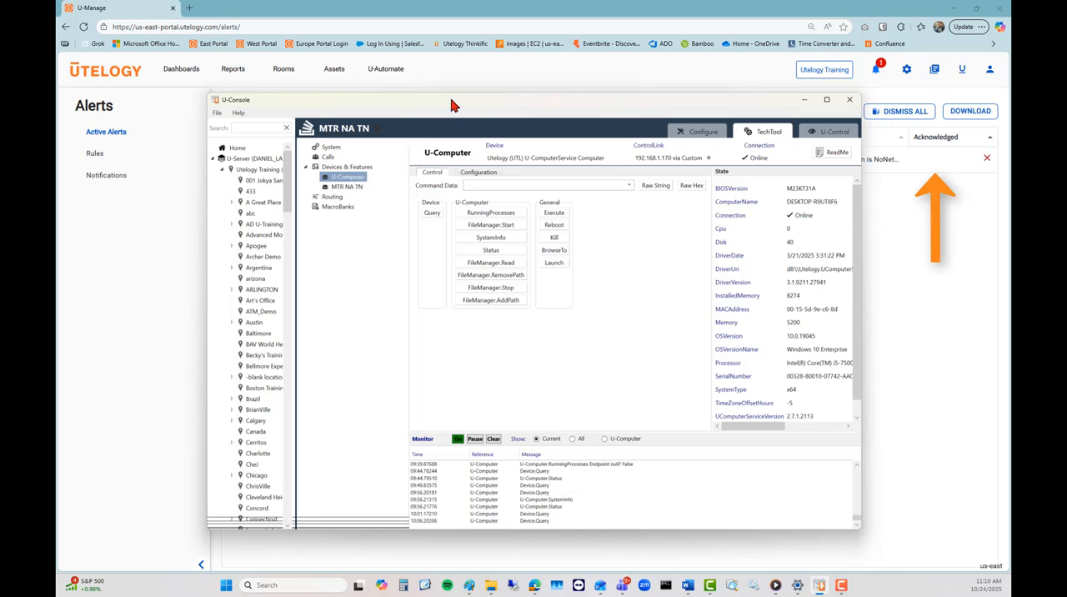
left_click_drag(454, 106, 456, 198)
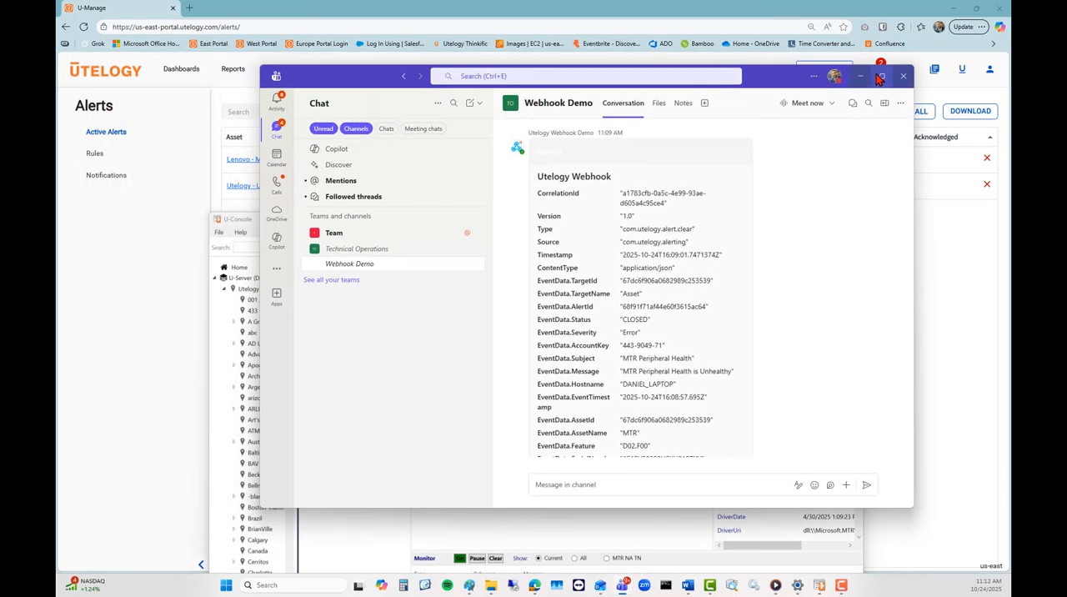
Step: Maximize Teams and read through the MTR Peripheral Health alert message in the Webhook Demo channel
left_click(879, 76)
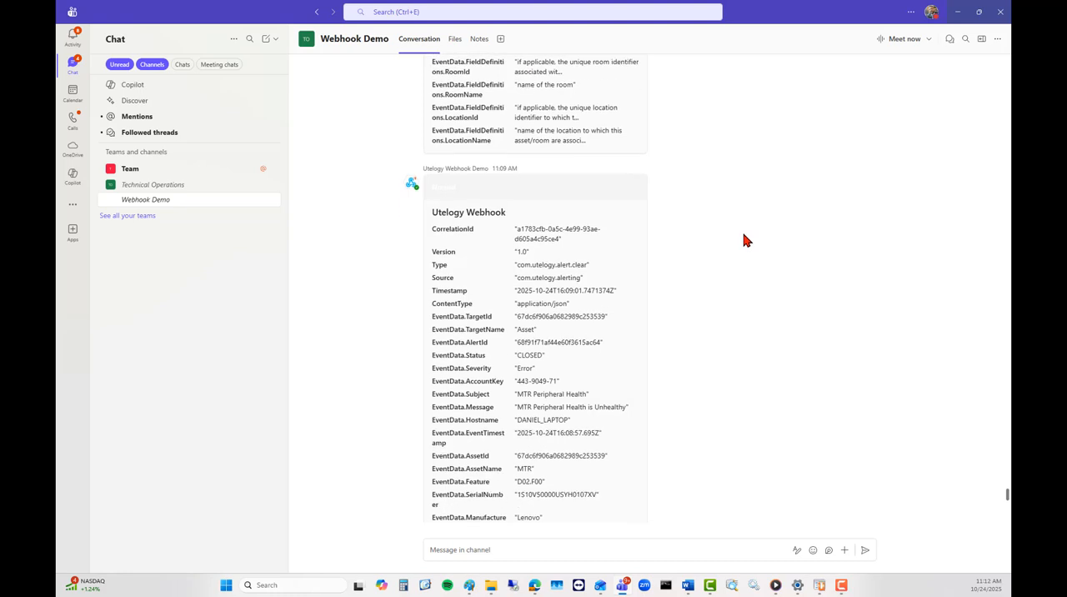
scroll(744, 241, "down", 2)
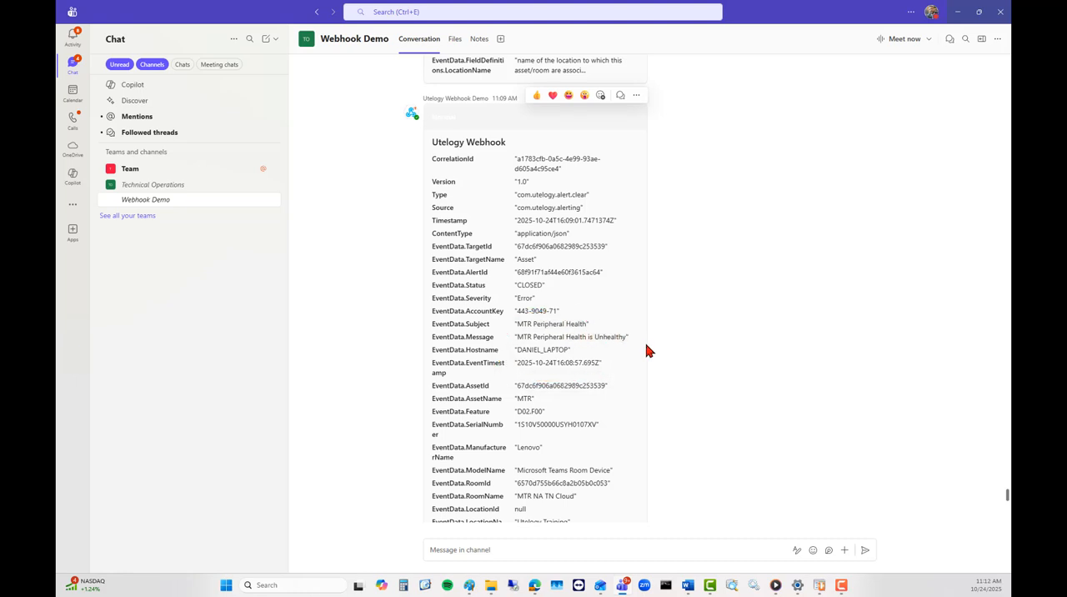
scroll(649, 350, "down", 1)
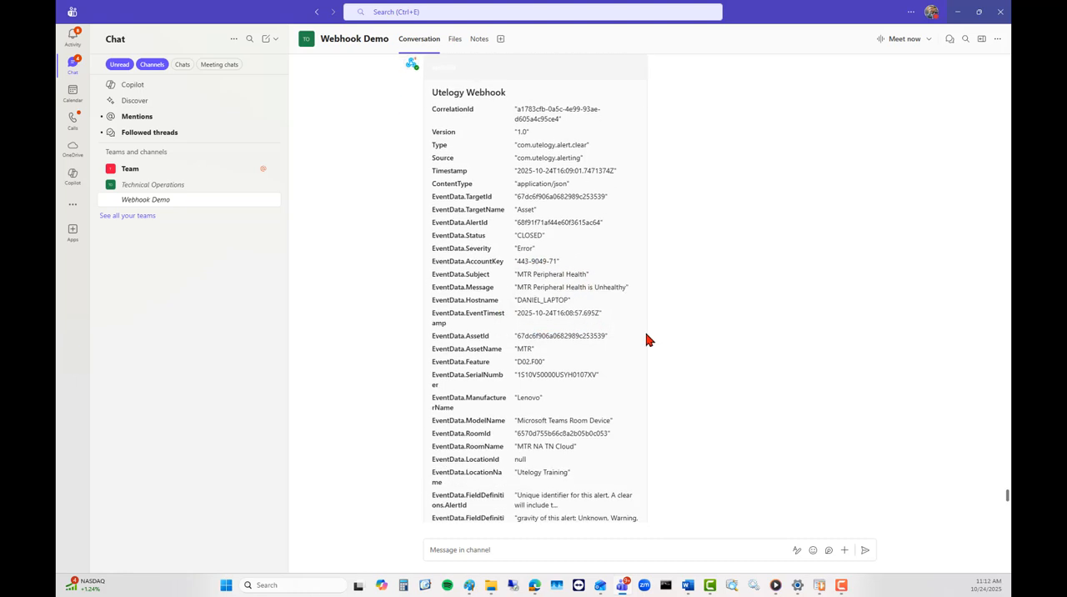
scroll(647, 340, "down", 2)
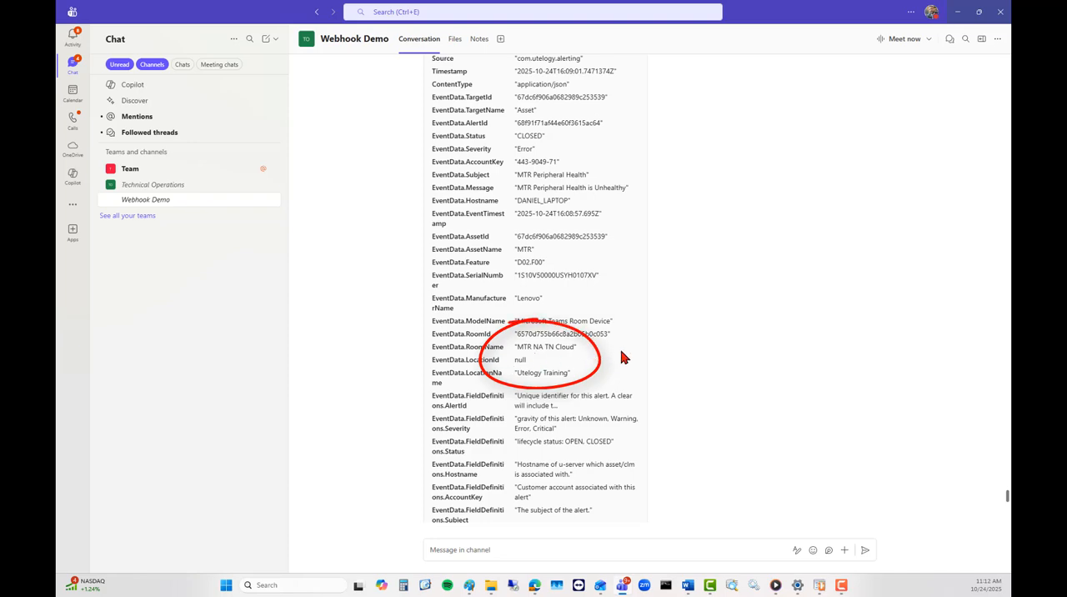
scroll(695, 343, "down", 9)
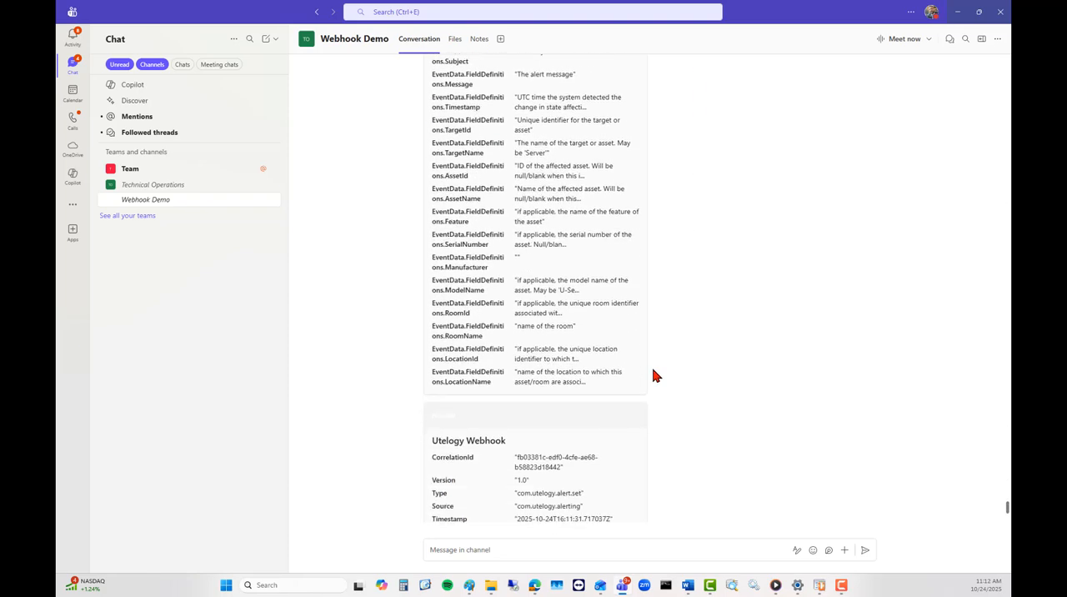
Step: Examine the U-Computer connection alert message in the Webhook Demo channel, including its asset, room and field definitions
scroll(654, 376, "down", 6)
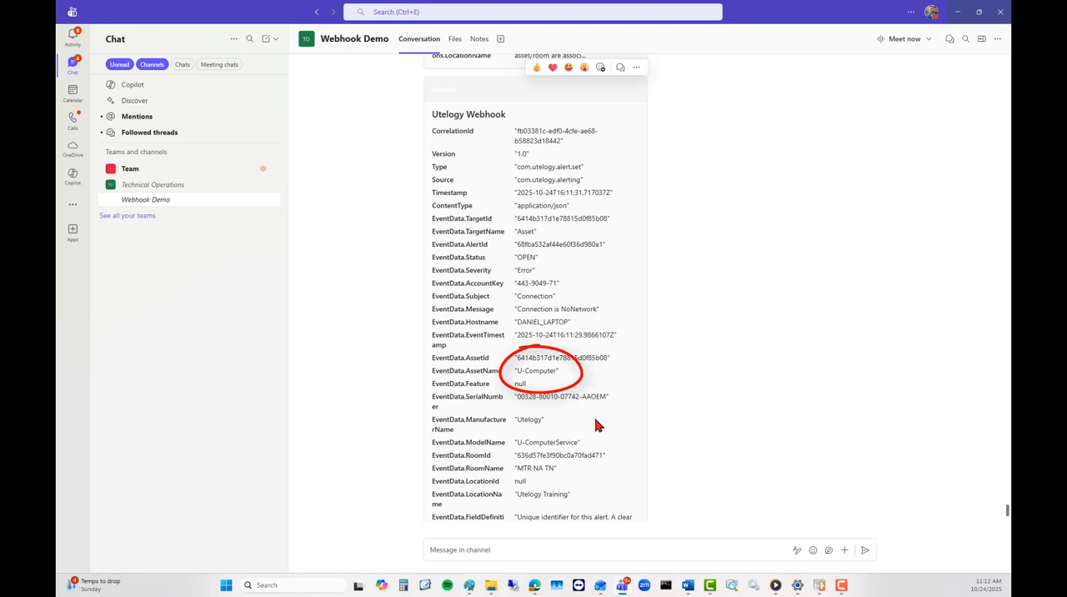
scroll(596, 455, "down", 1)
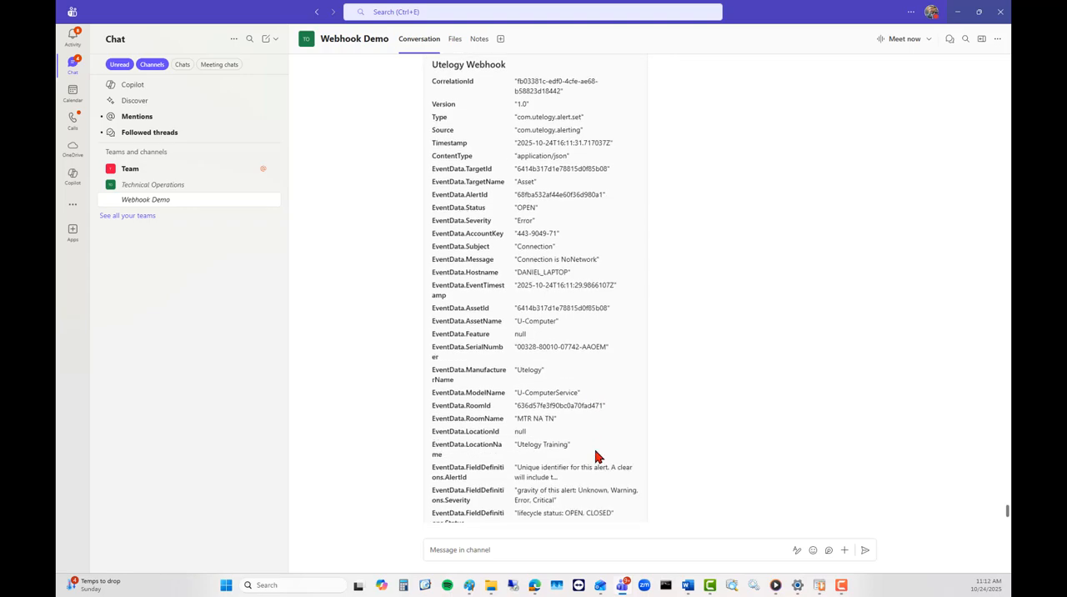
scroll(617, 421, "down", 2)
scroll(667, 418, "down", 3)
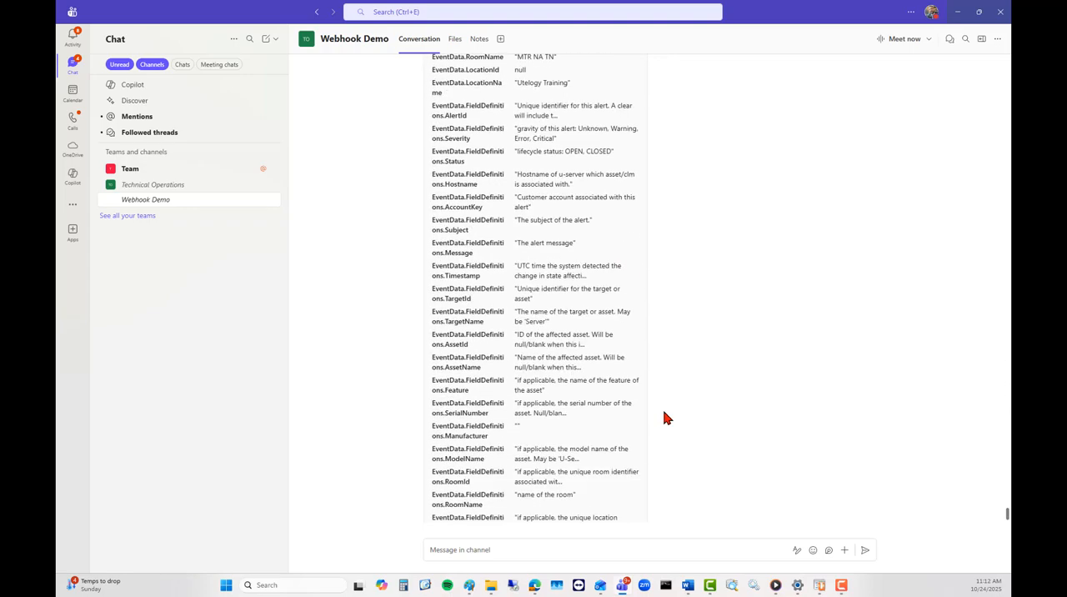